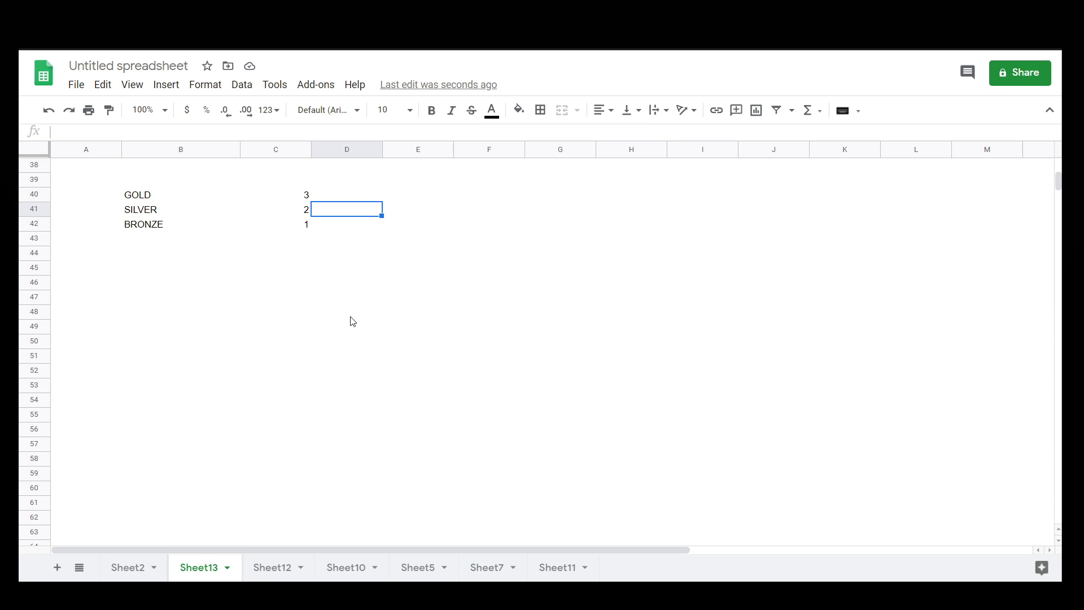
Step: Review the ranked names and their scores in columns B and C, from the GOLD entry in row 40 up to row 1
key("Left")
key("Left")
key("Up")
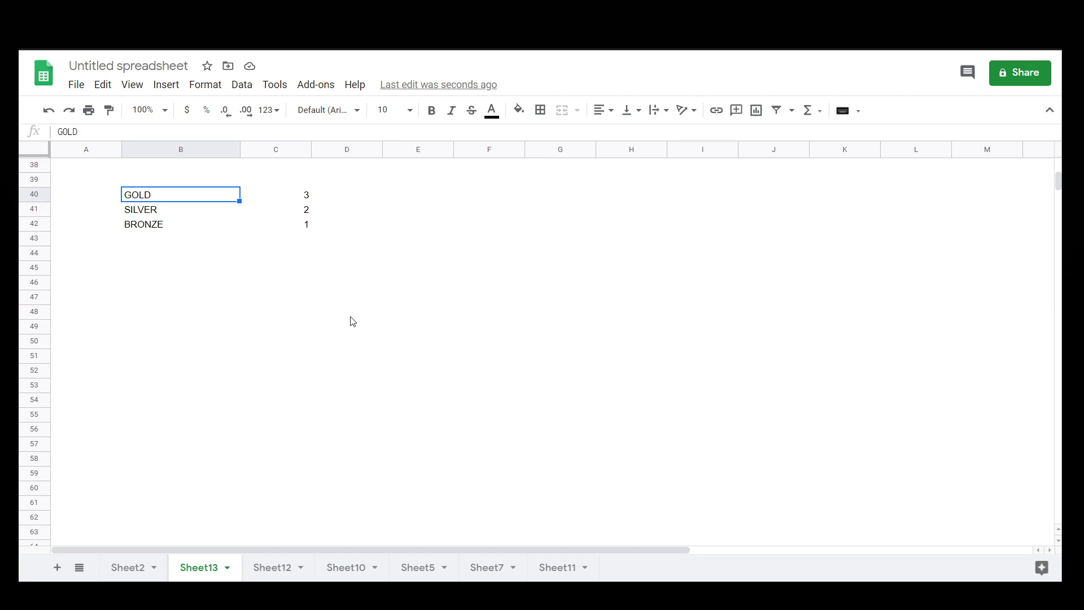
key("Up")
key("Up")
key("Up")
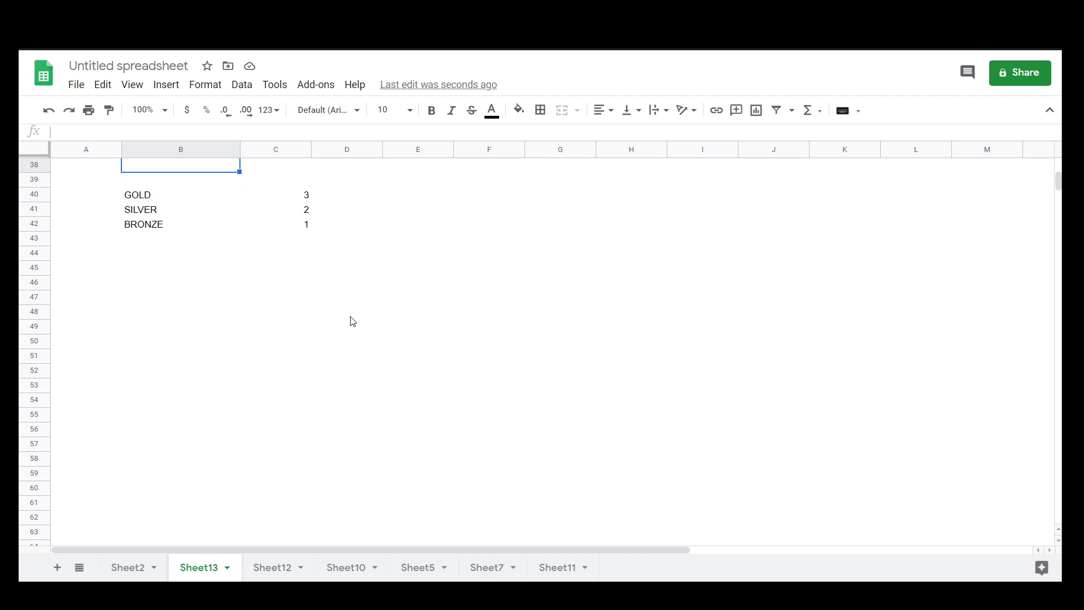
key("Up")
key("Up")
key("Up")
key("Up")
key("Up")
key("Up")
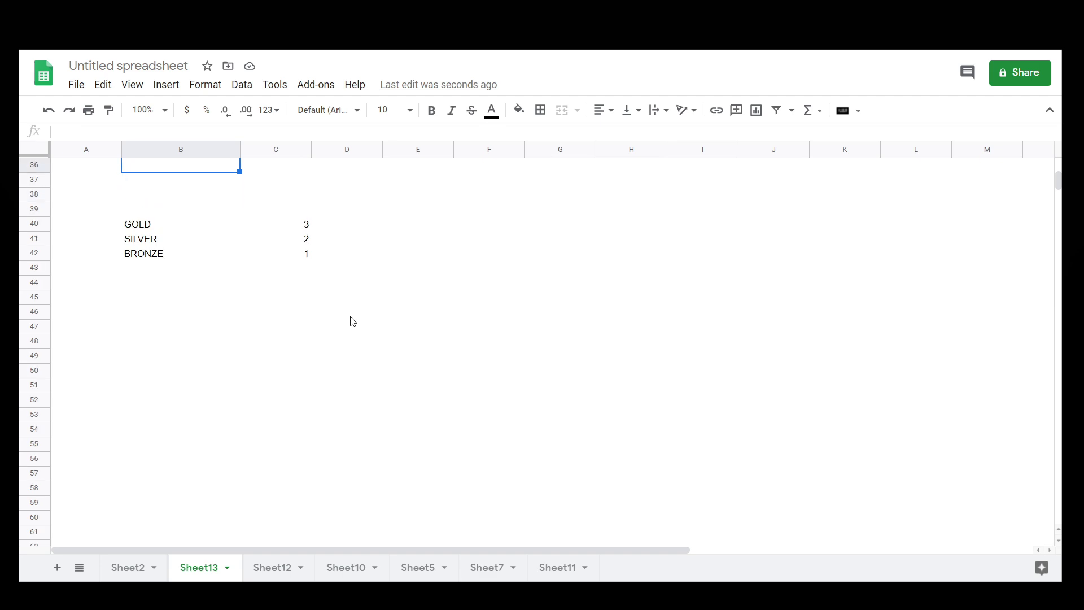
key("Up")
key("Up")
key("Up")
key("Up")
key("Up")
key("Up")
key("Up")
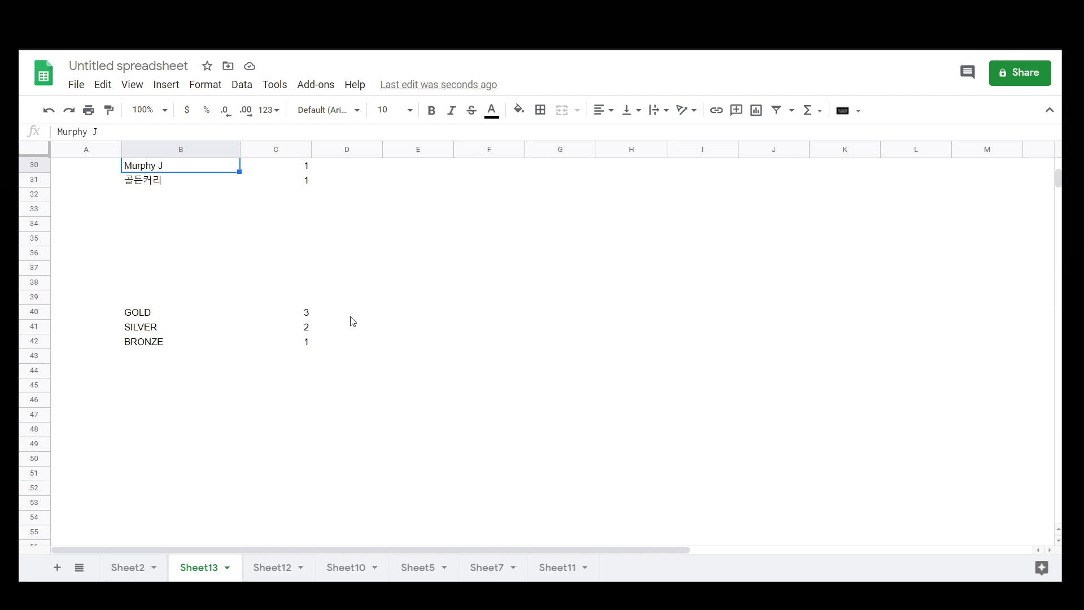
key("Up")
key("Up")
key("Up")
key("Up")
key("Up")
key("Up")
key("Up")
key("Up")
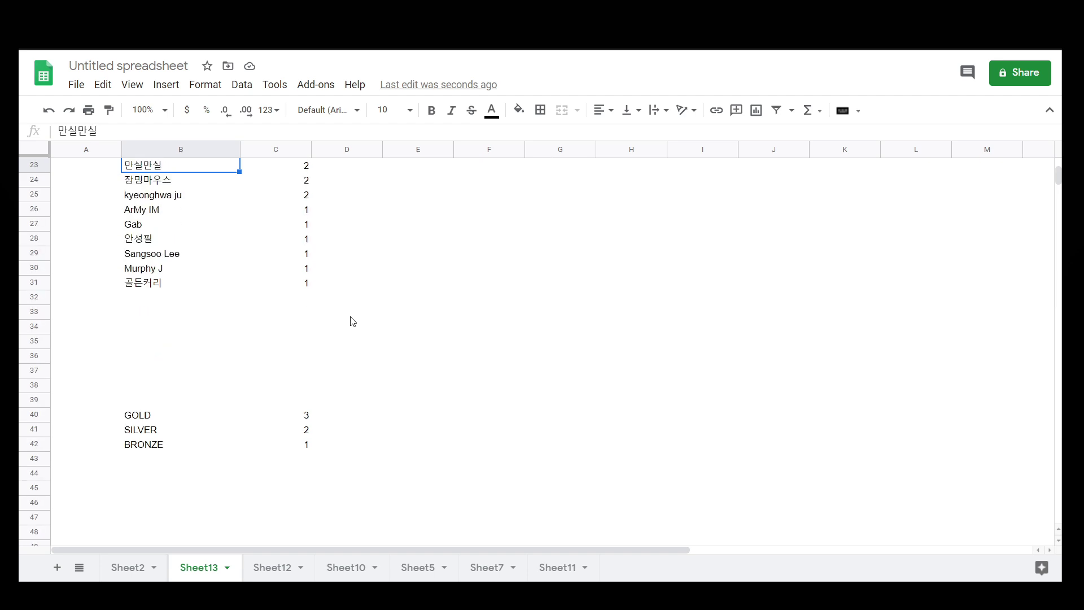
key("Up")
key("Up")
key("Up")
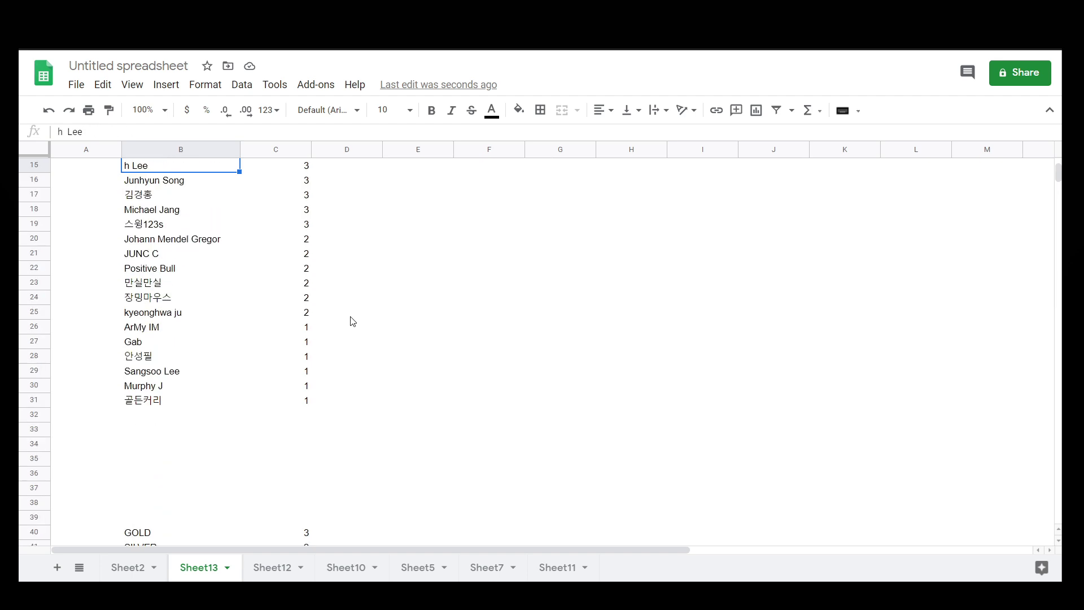
key("Up")
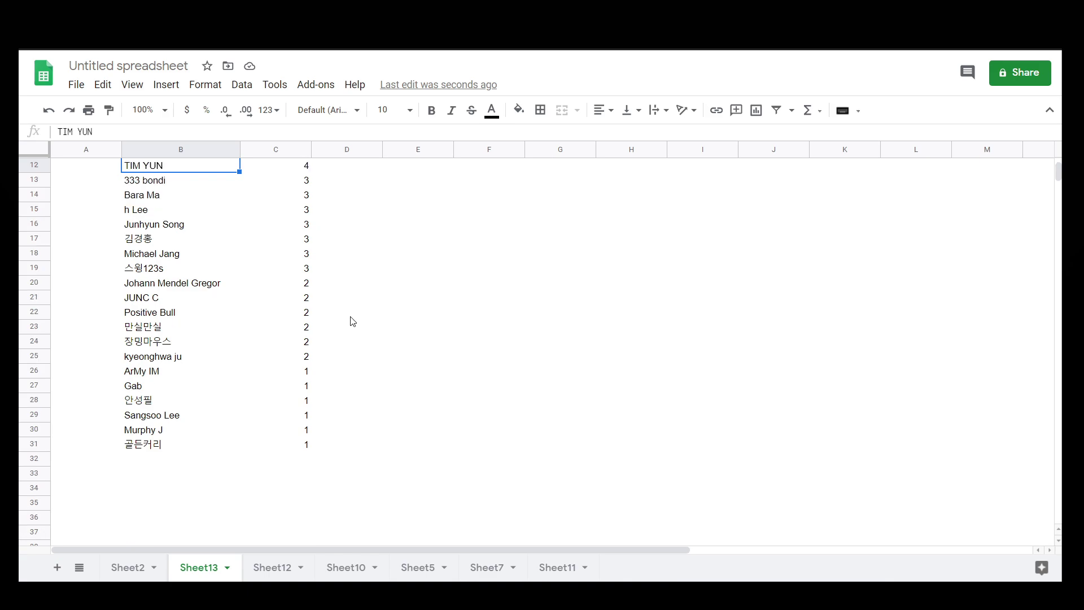
key("Up")
key("Up")
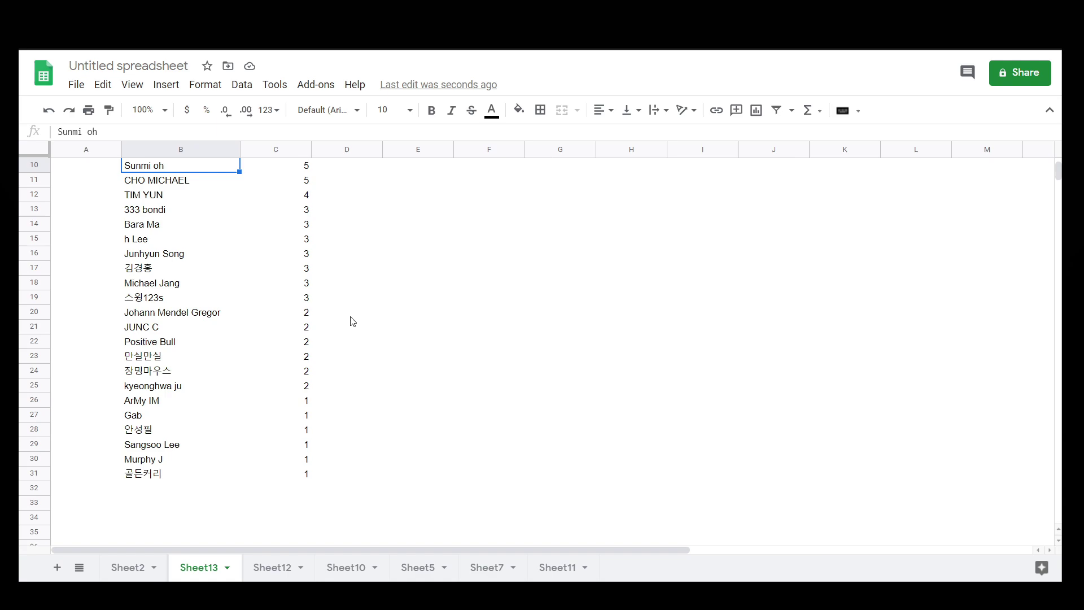
key("Up")
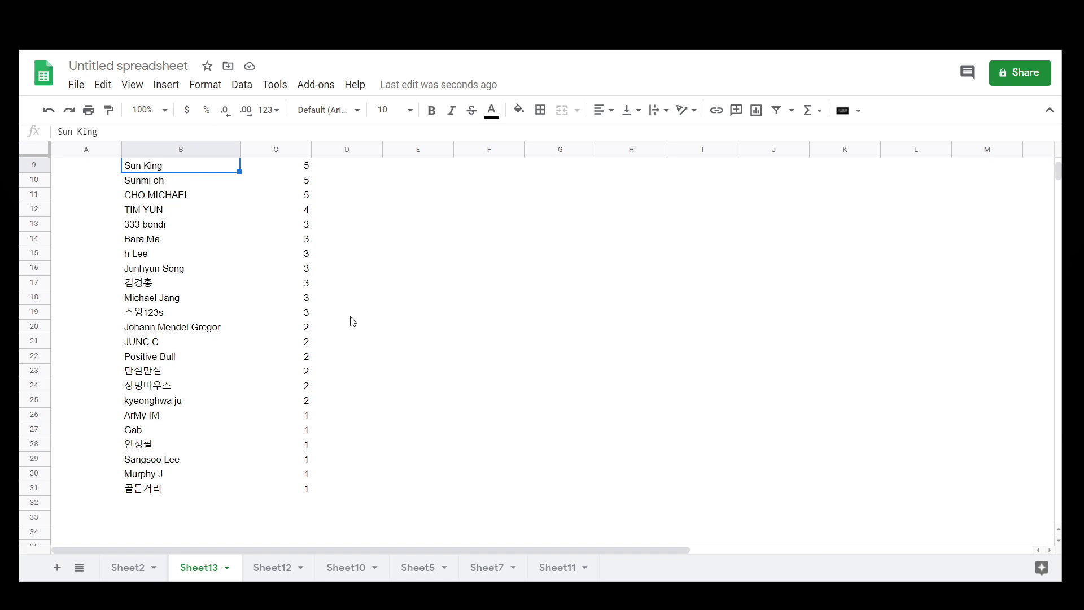
key("Up")
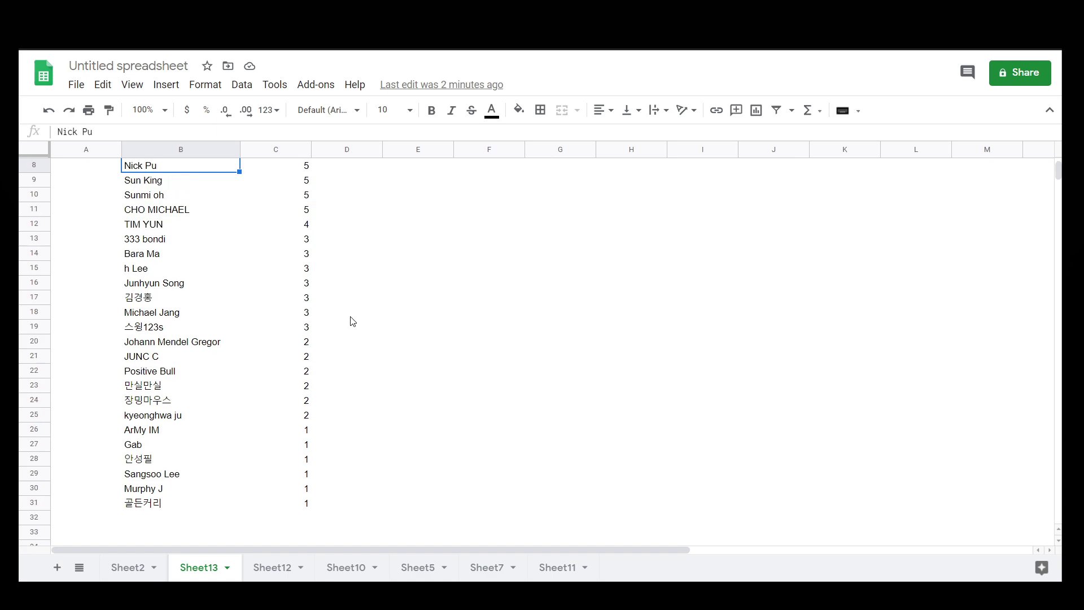
key("Up")
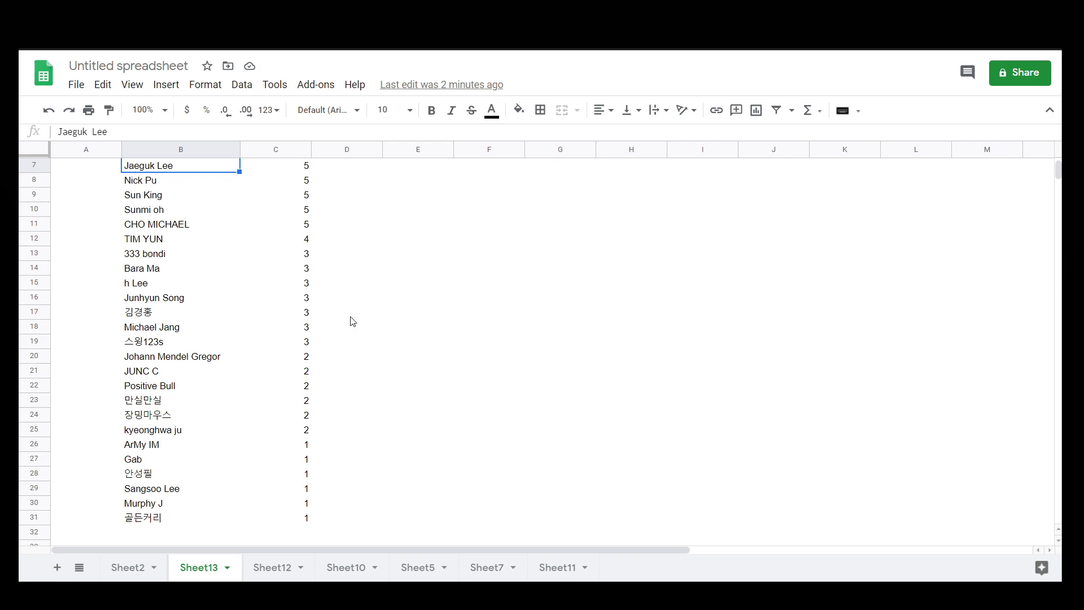
key("Up")
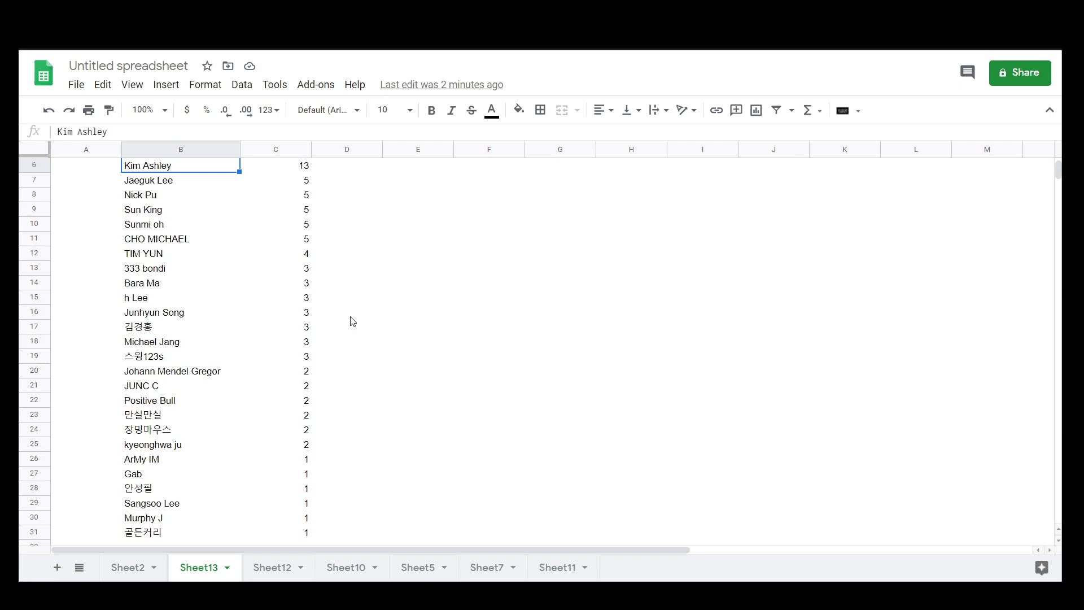
key("Up")
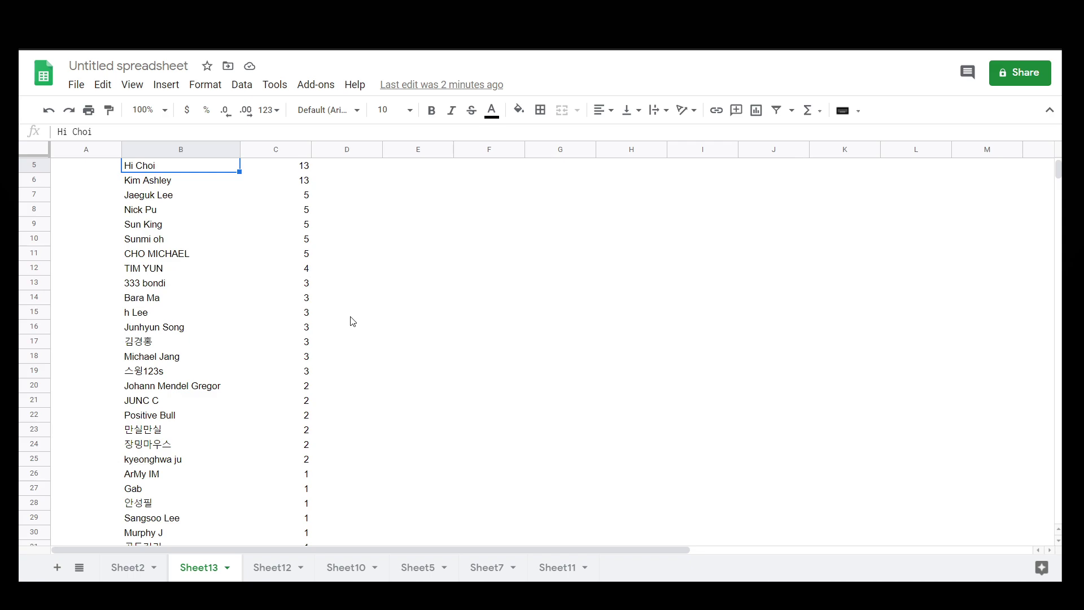
key("Up")
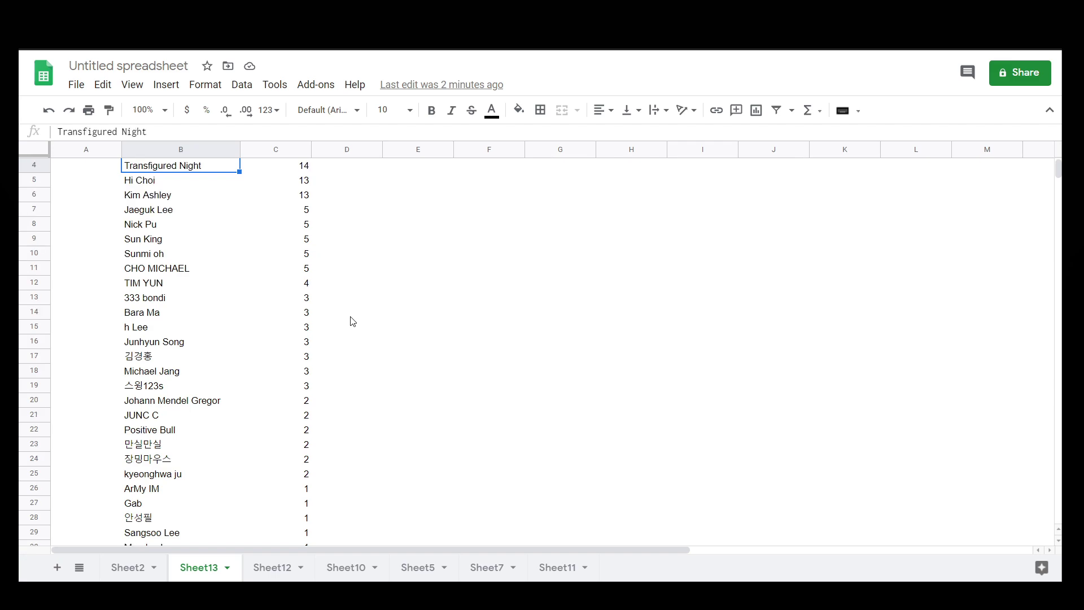
key("Up")
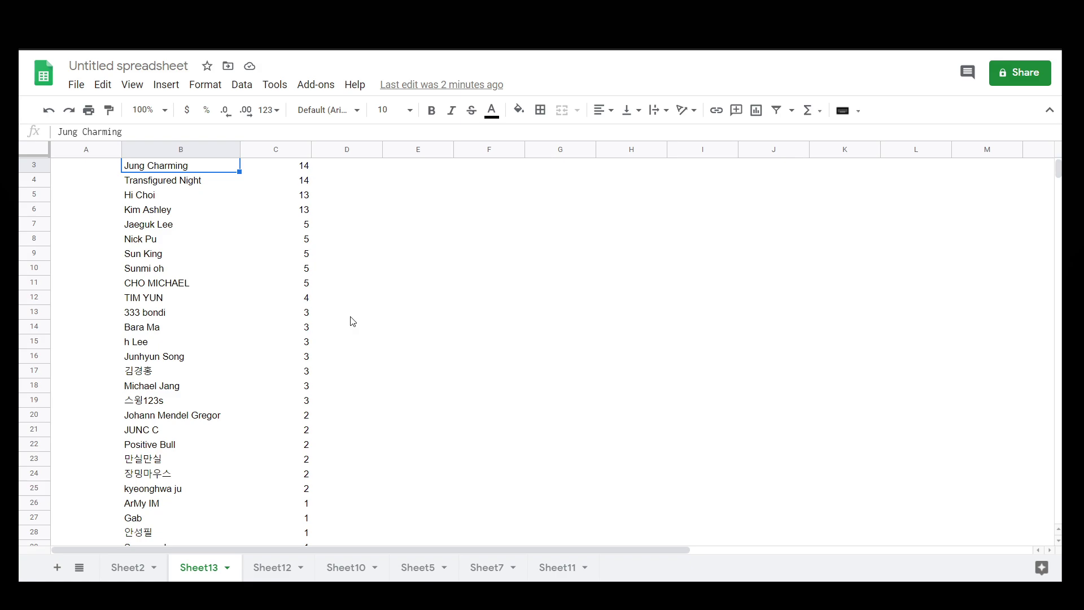
key("Up")
key("Up")
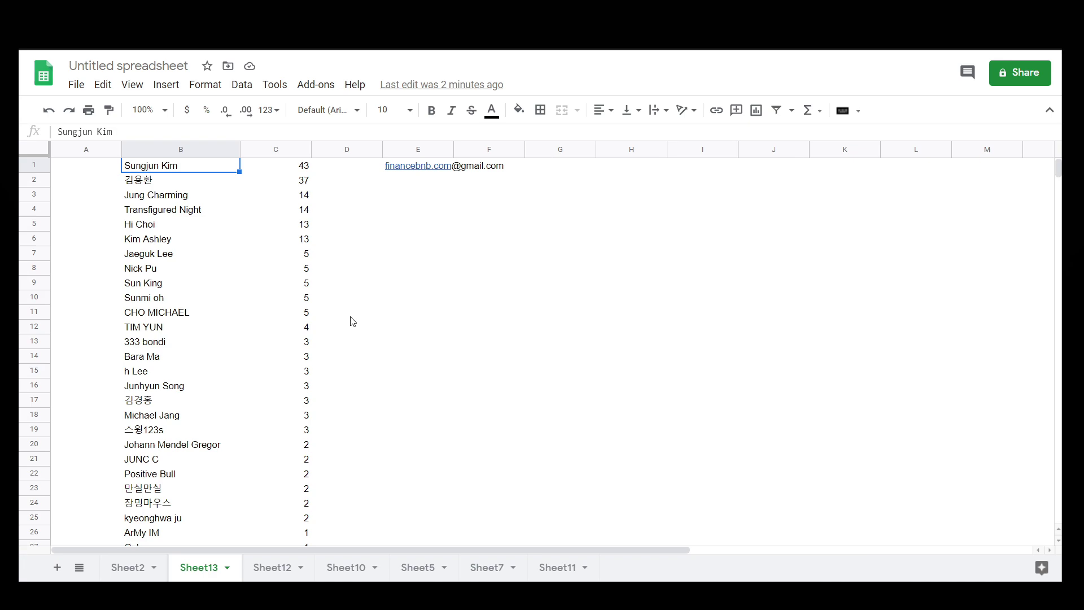
Step: Examine the contact e-mail address in cell E1 beside the ranked list
key("Right")
key("Right")
key("Right")
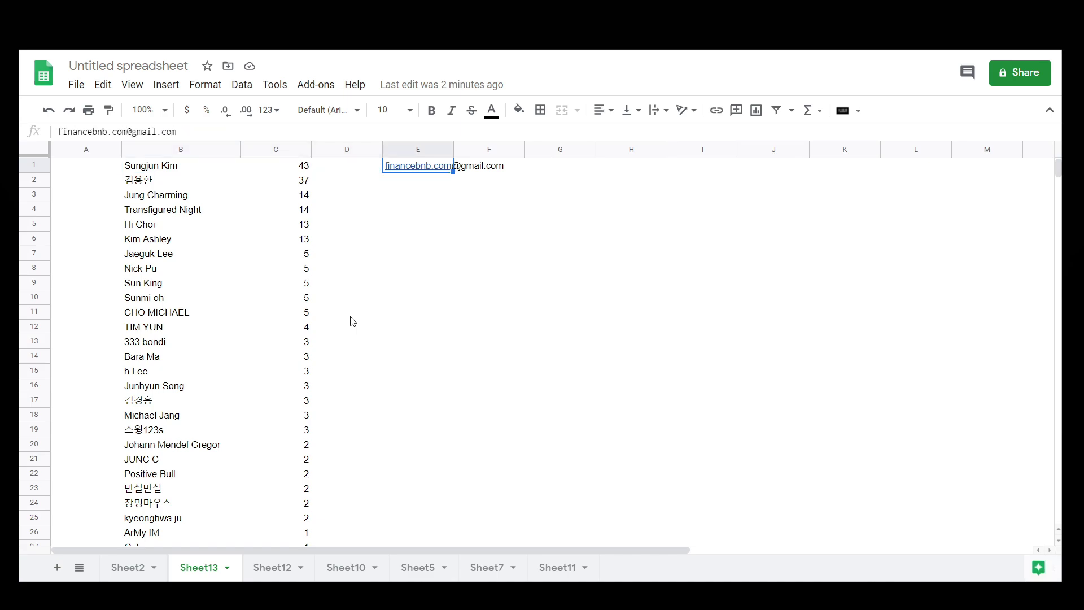
key("Down")
key("Down")
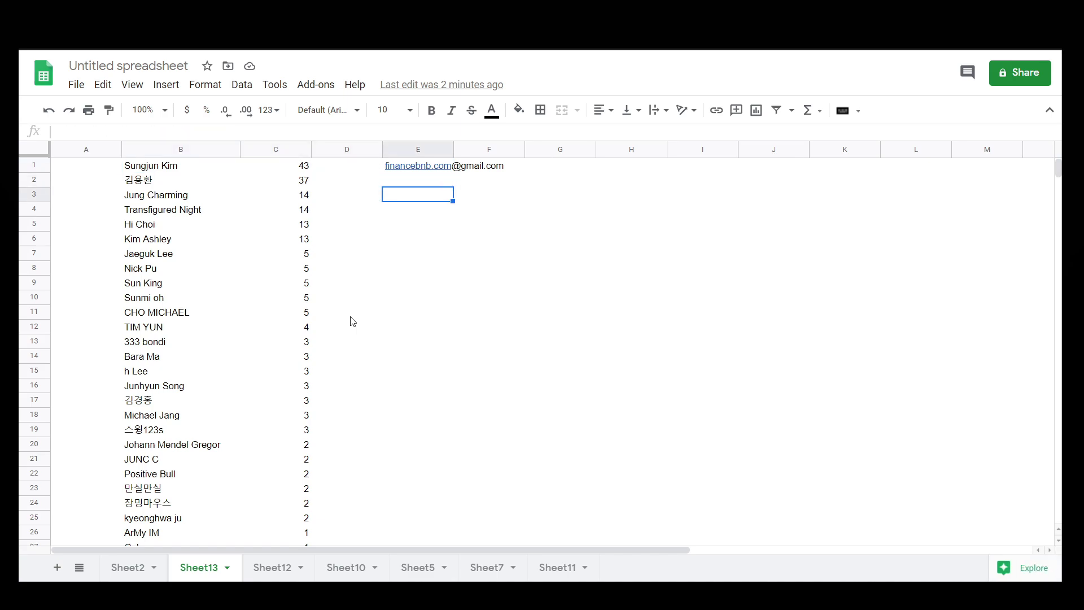
key("Up")
key("Up")
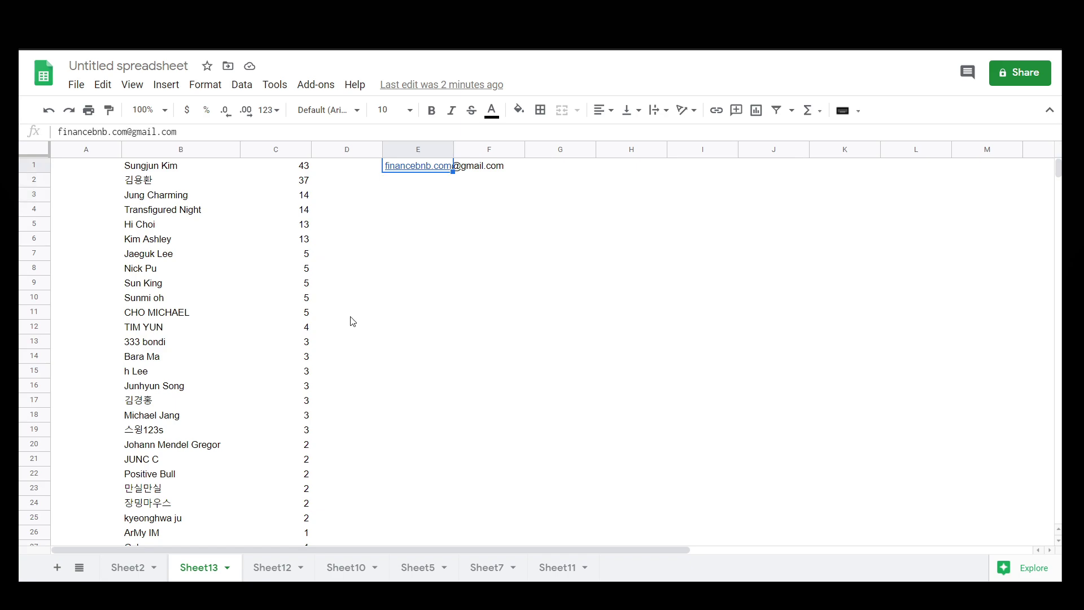
Step: Enter 11 in cell E3 and 10 in cell E5, below the contact e-mail
key("Down")
key("Down")
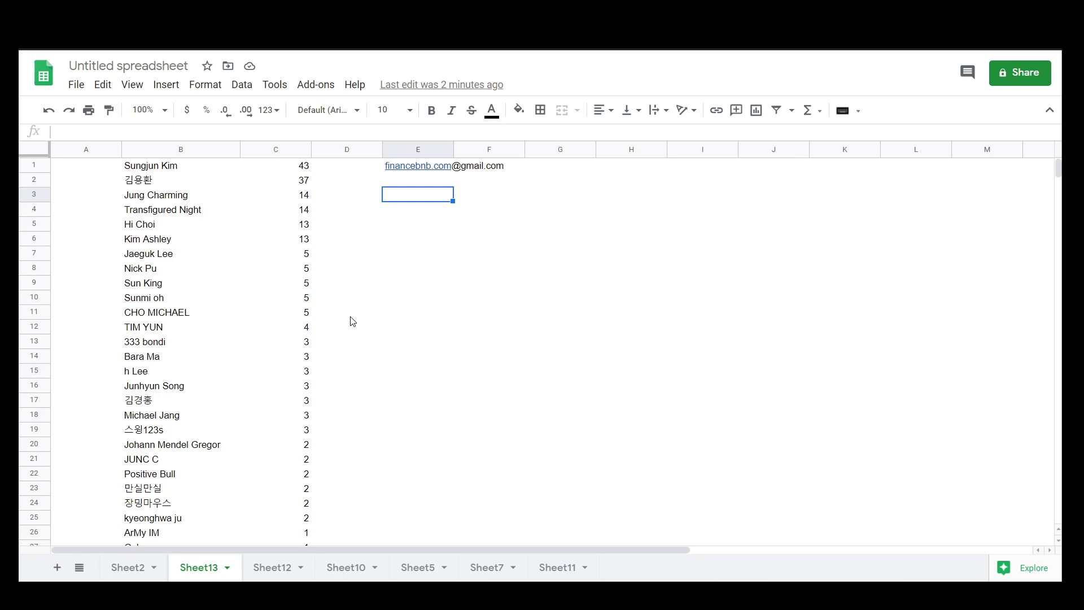
type("11")
key("Return")
key("Down")
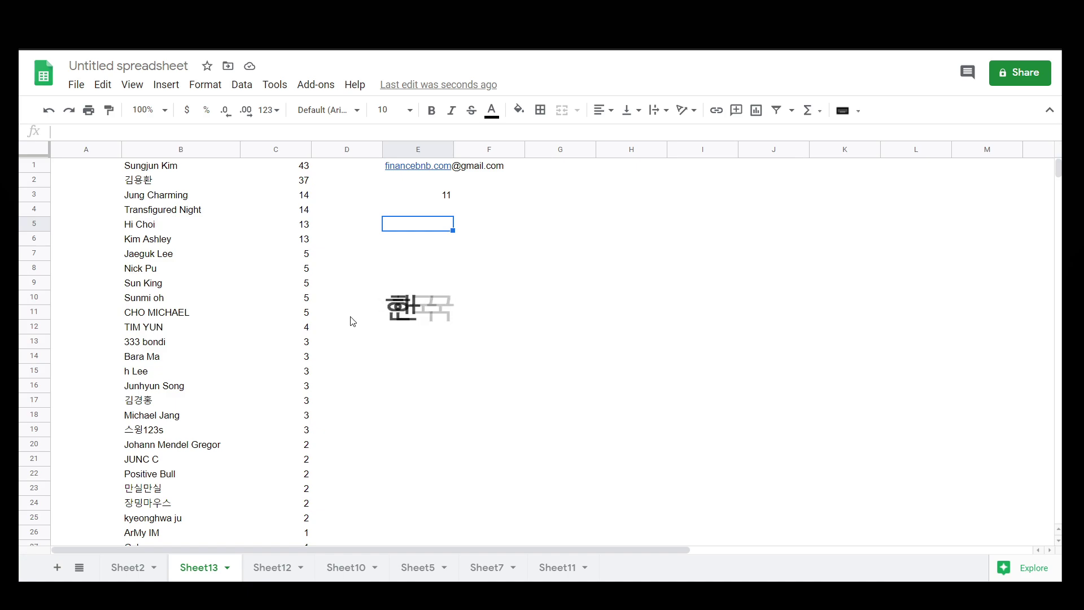
type("10")
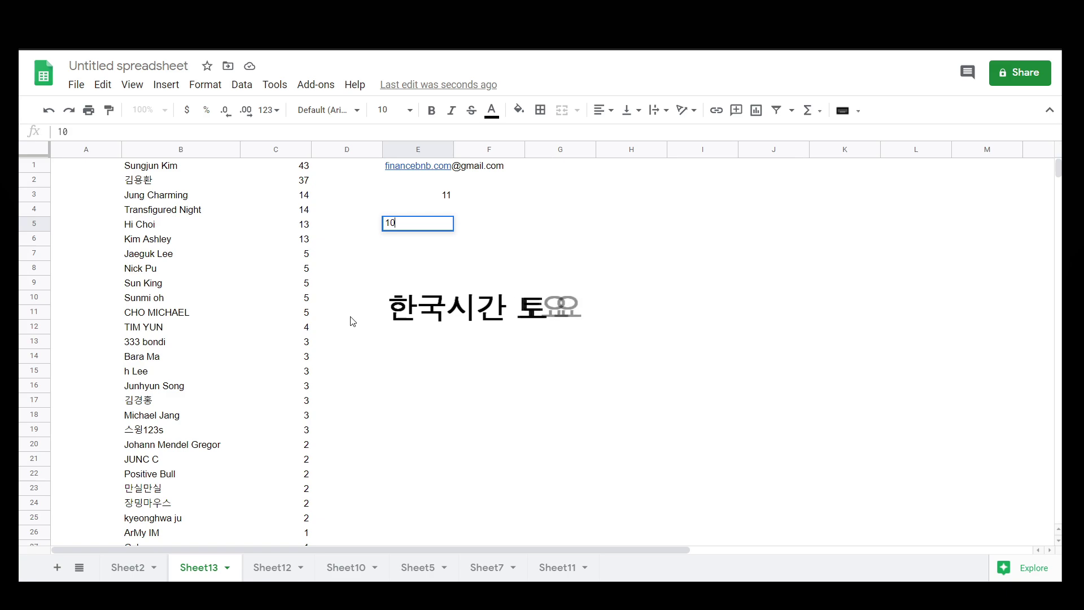
key("Return")
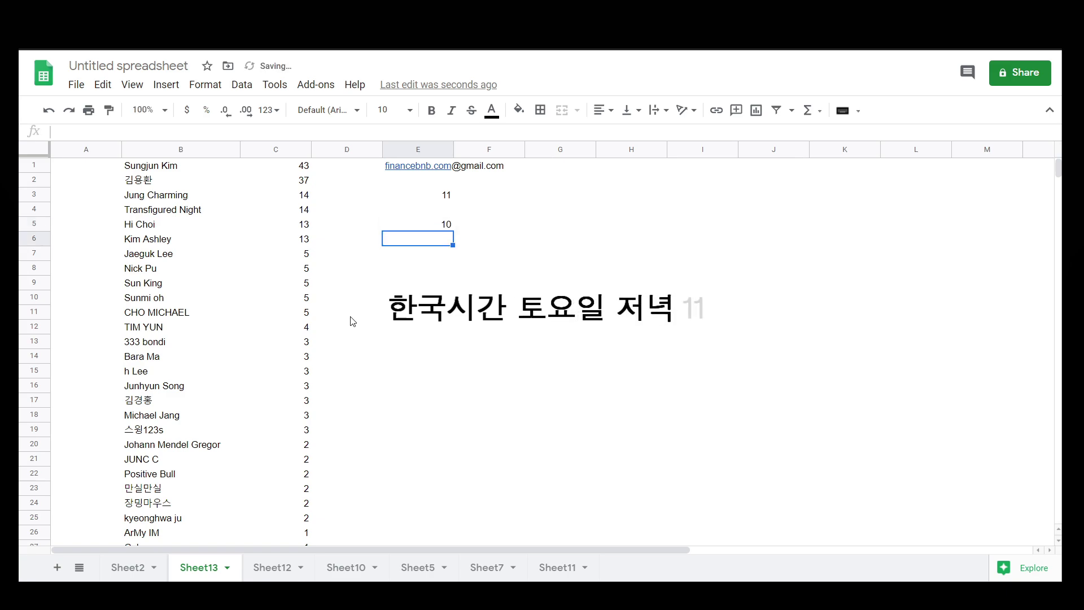